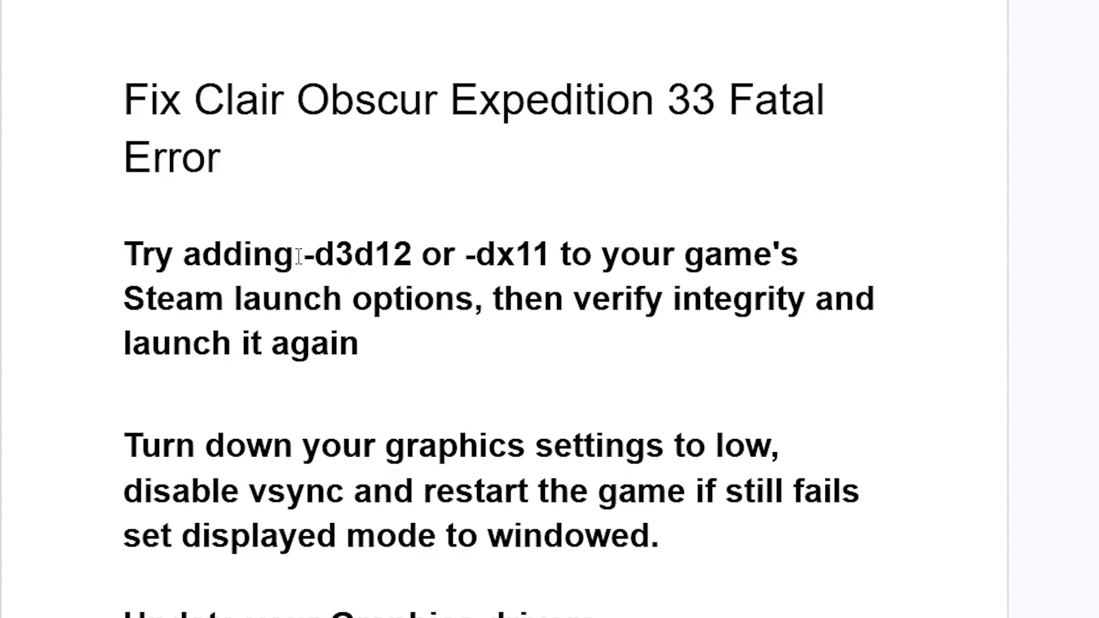
# Step: Copy the -d3d12 flag from the guide's first fix tip, then minimize the browser
pyautogui.moveTo(296, 255); pyautogui.dragTo(412, 255)
pyautogui.rightClick(400, 262)
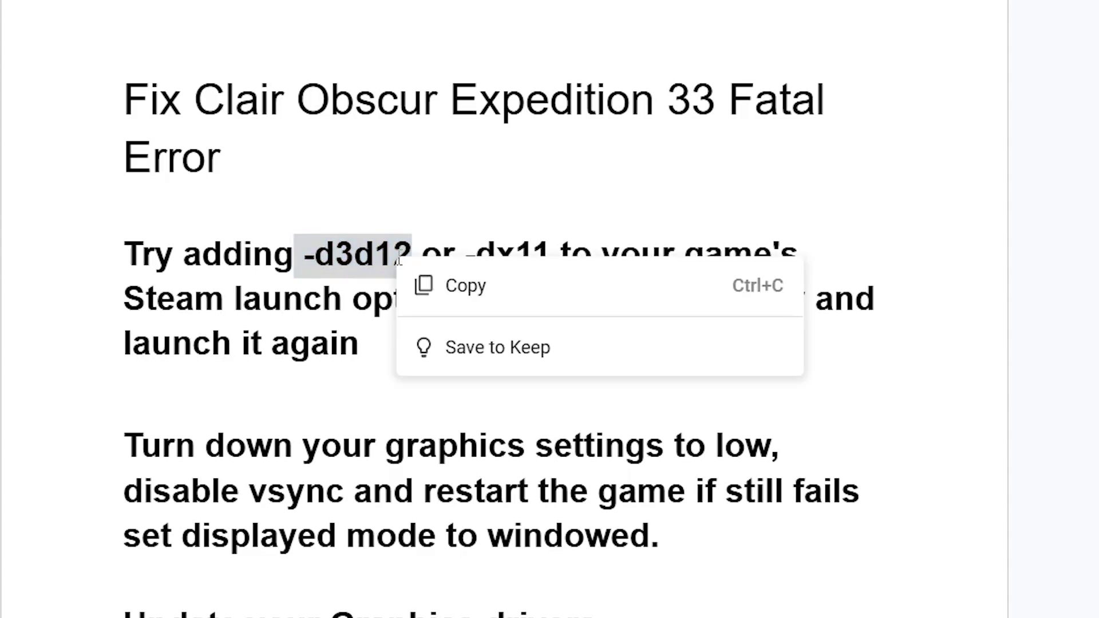
pyautogui.click(452, 284)
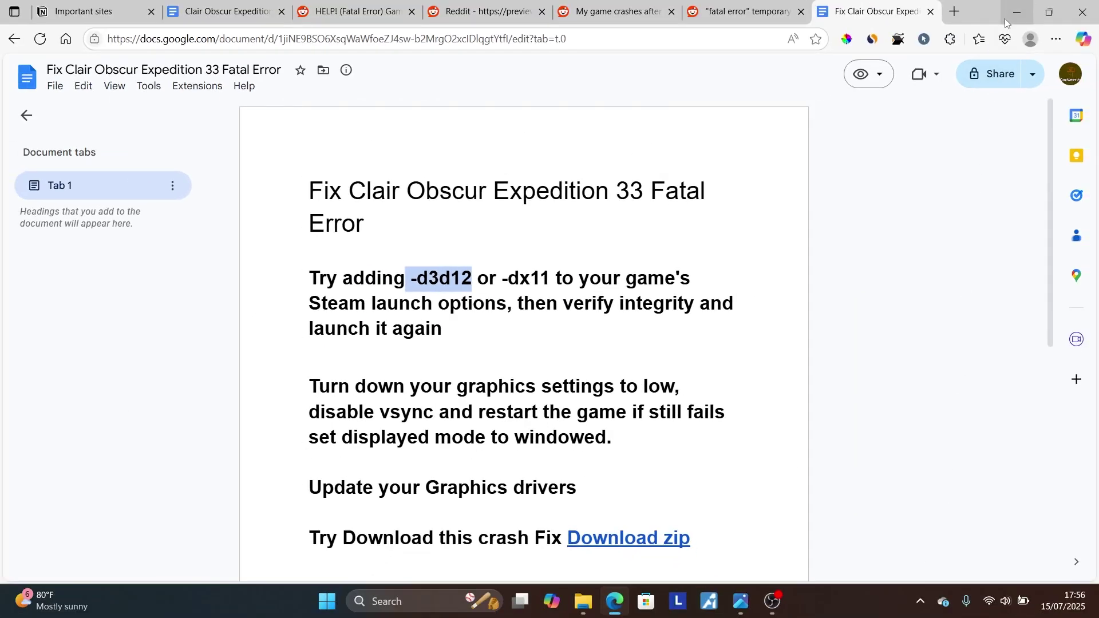
pyautogui.click(1007, 17)
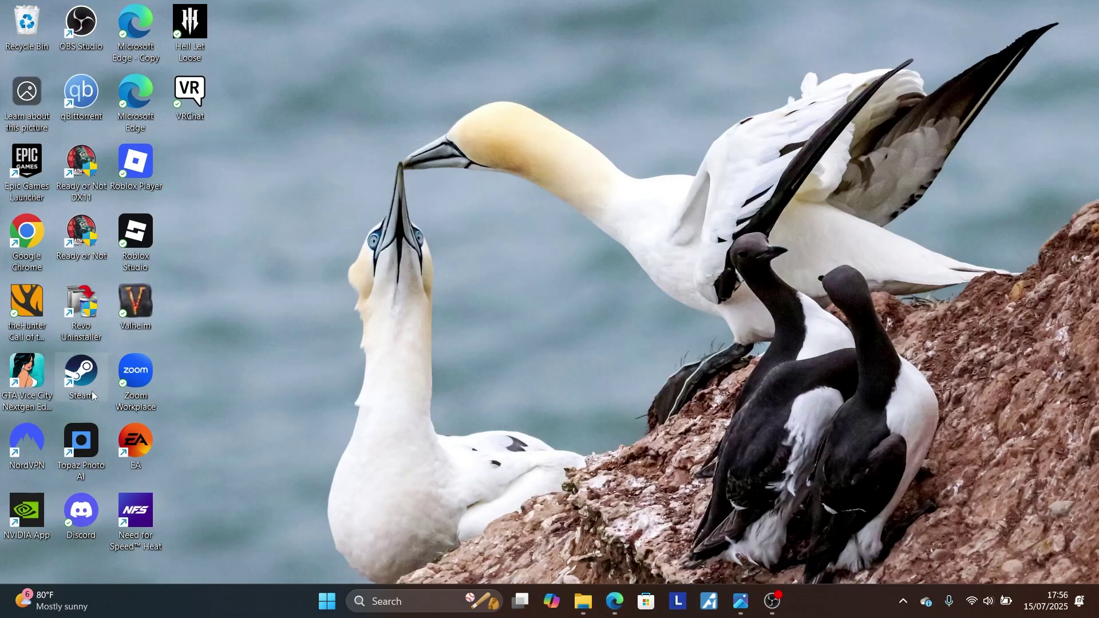
# Step: Launch Steam and open Valheim's Properties
pyautogui.doubleClick(88, 386)
pyautogui.moveTo(132, 36)
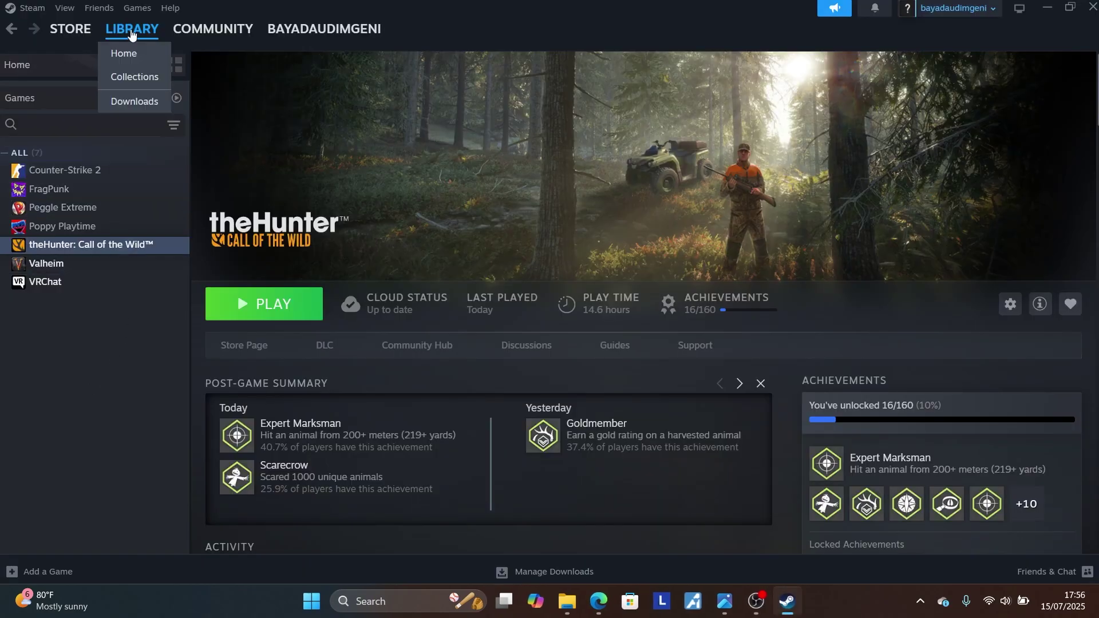
pyautogui.rightClick(63, 264)
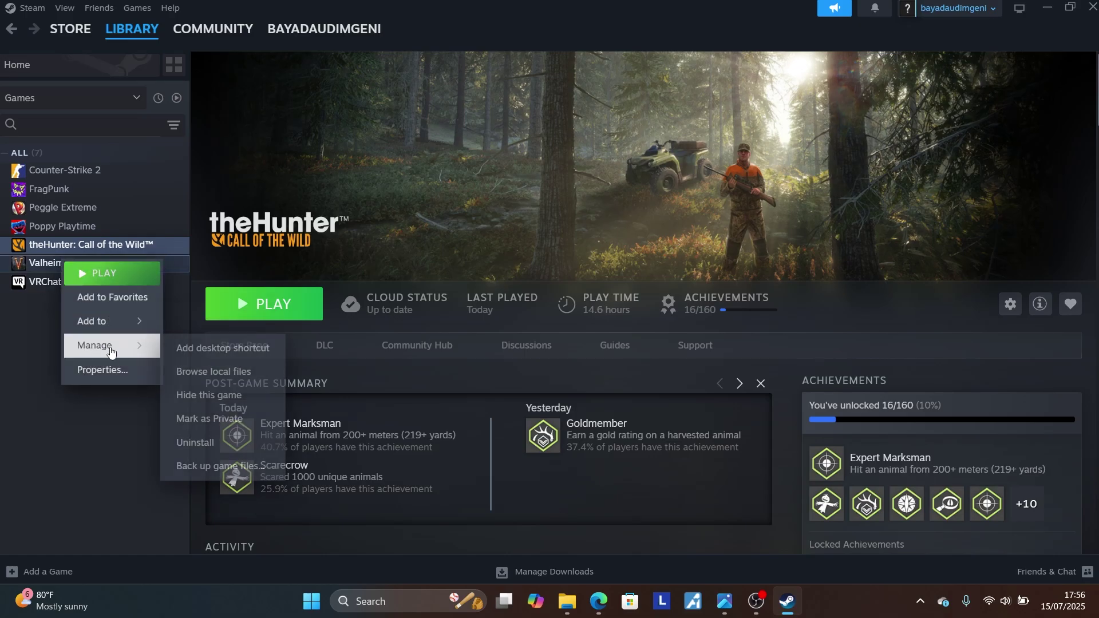
pyautogui.click(120, 369)
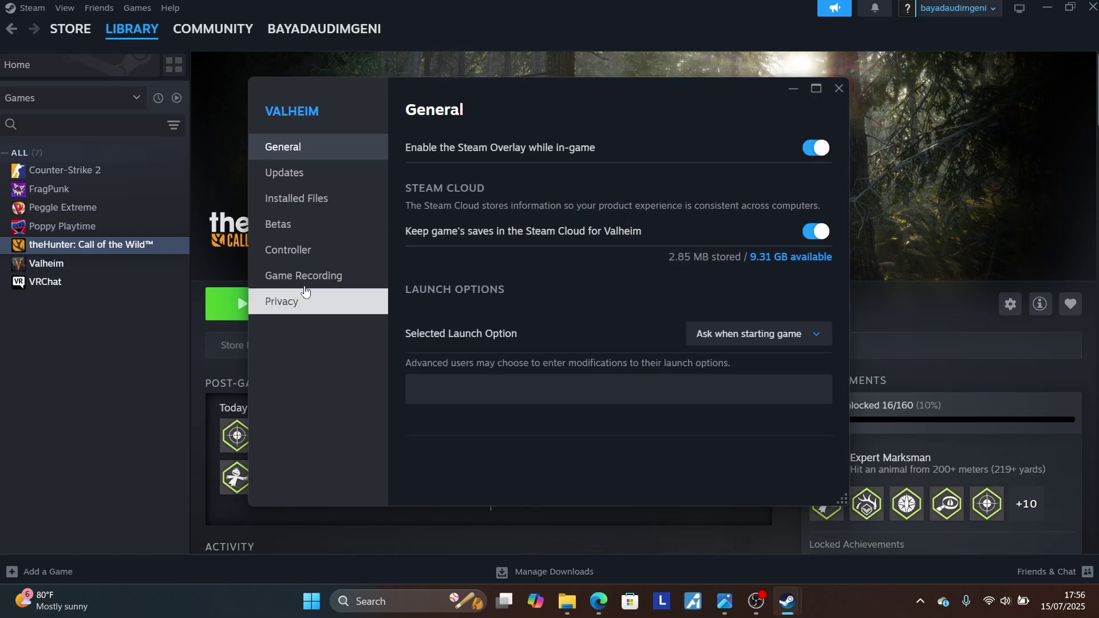
# Step: Enter -d3d12 as Valheim's launch options and show its Installed Files page
pyautogui.click(483, 388)
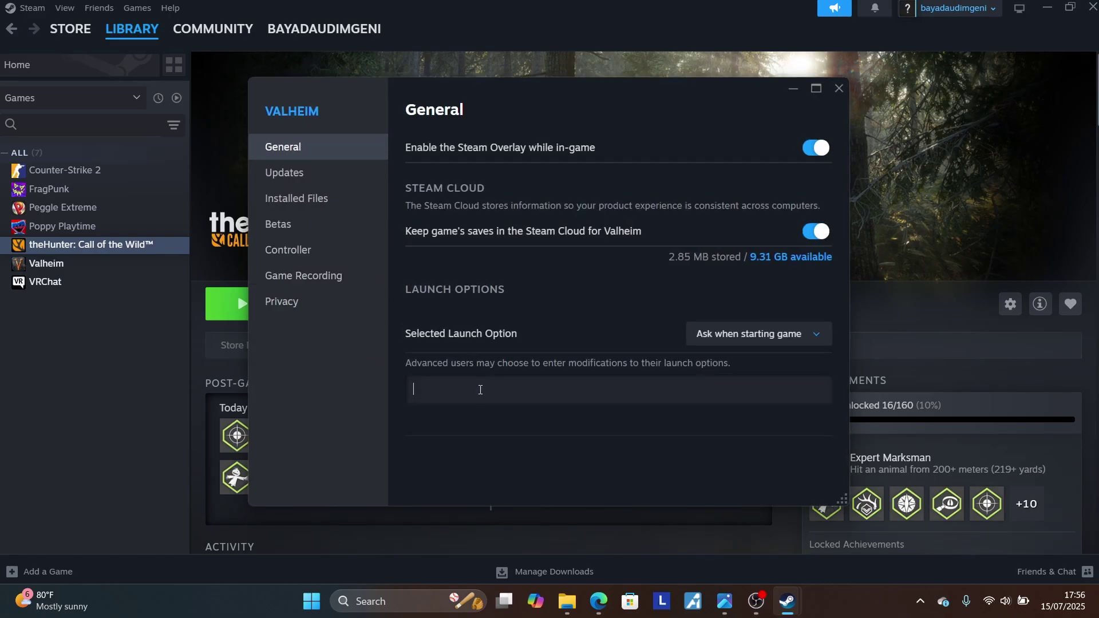
pyautogui.write('-d3d12')
pyautogui.click(335, 200)
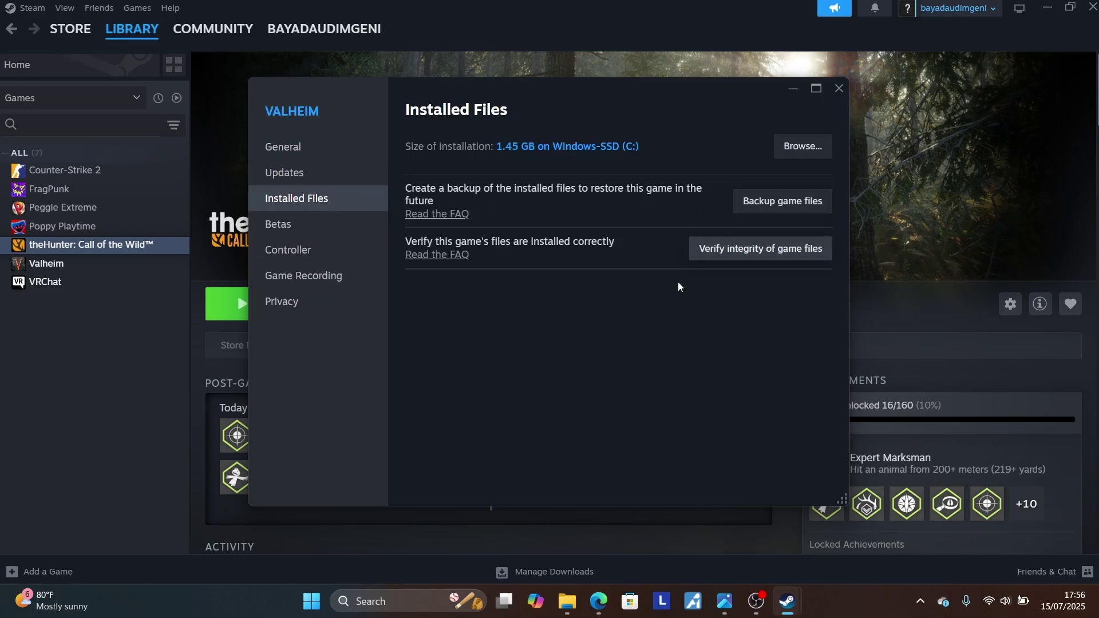
# Step: Delete the -dx11 launch option so Valheim's is empty, close Properties, and minimize Steam
pyautogui.click(297, 153)
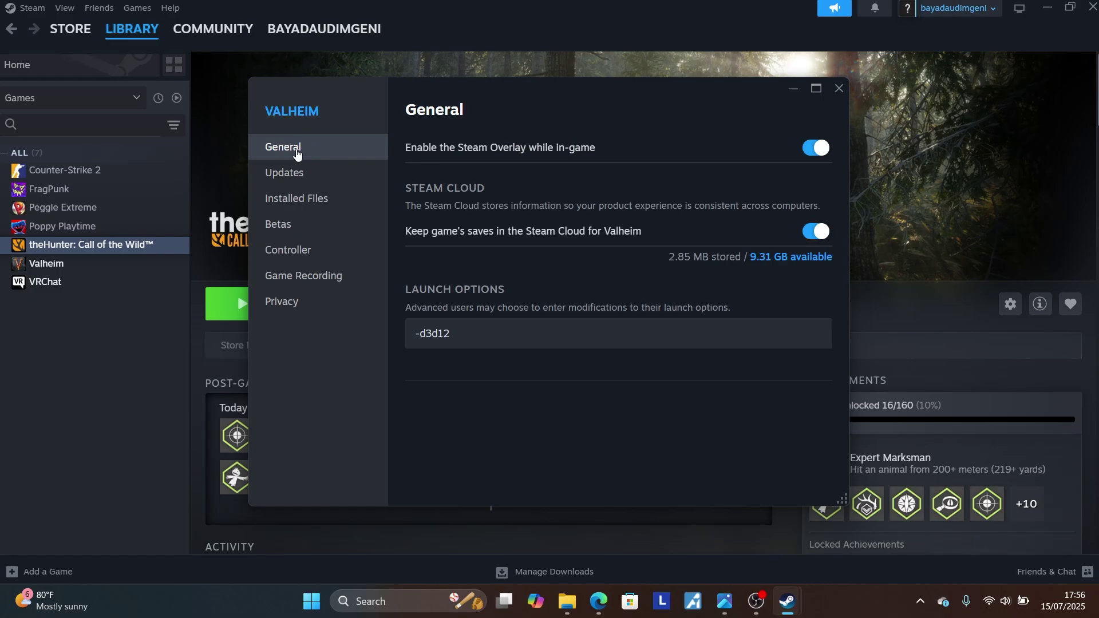
pyautogui.click(497, 386)
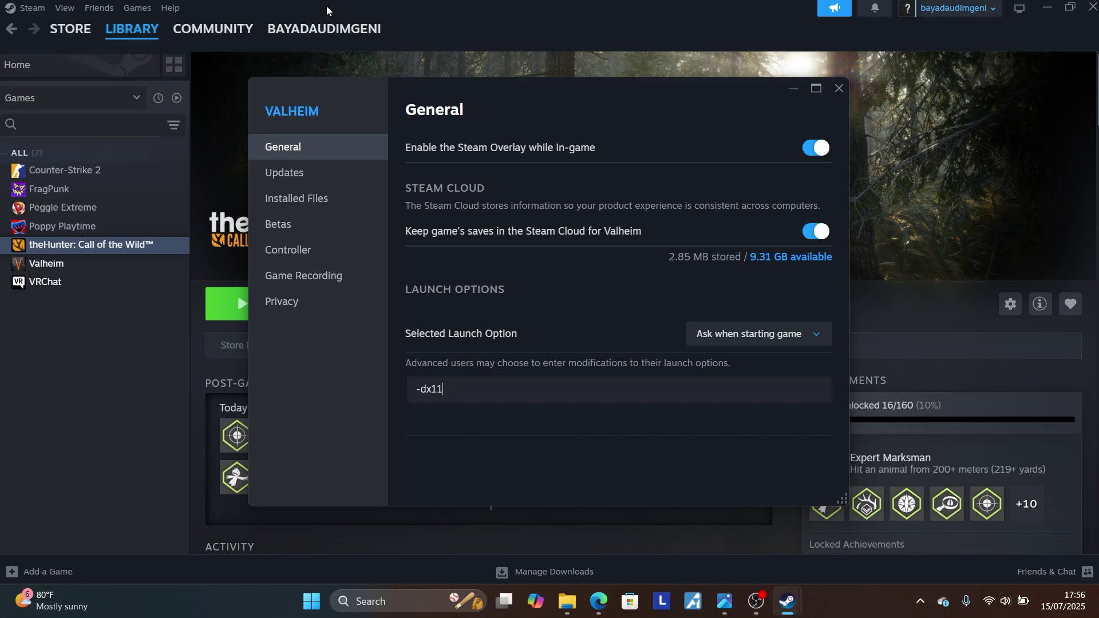
pyautogui.click(321, 198)
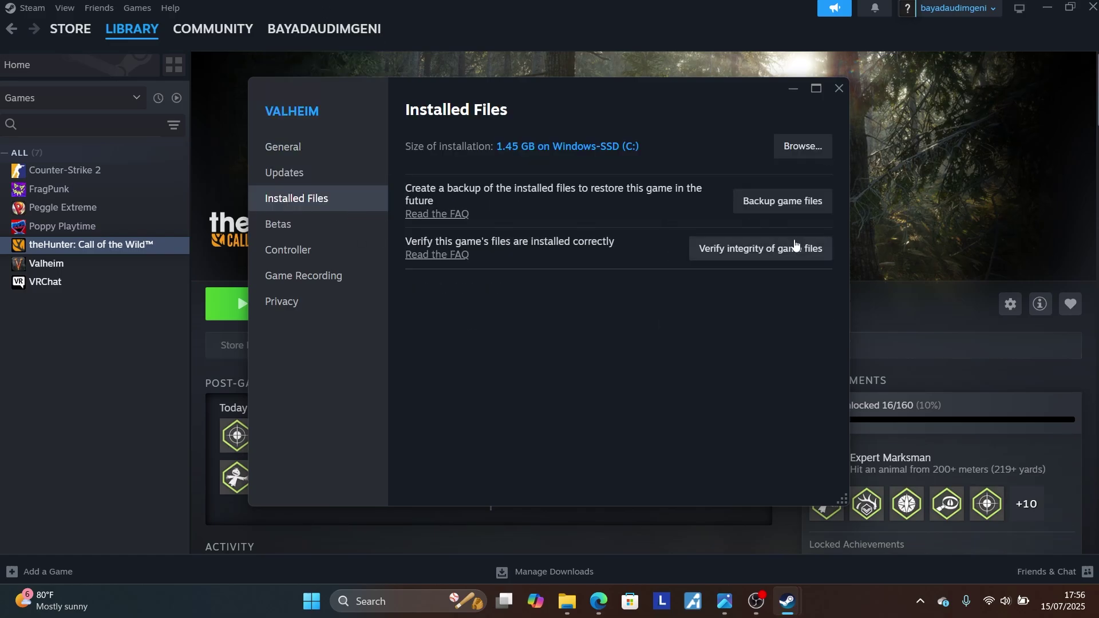
pyautogui.click(322, 150)
pyautogui.moveTo(495, 393); pyautogui.dragTo(345, 388)
pyautogui.press('BackSpace')
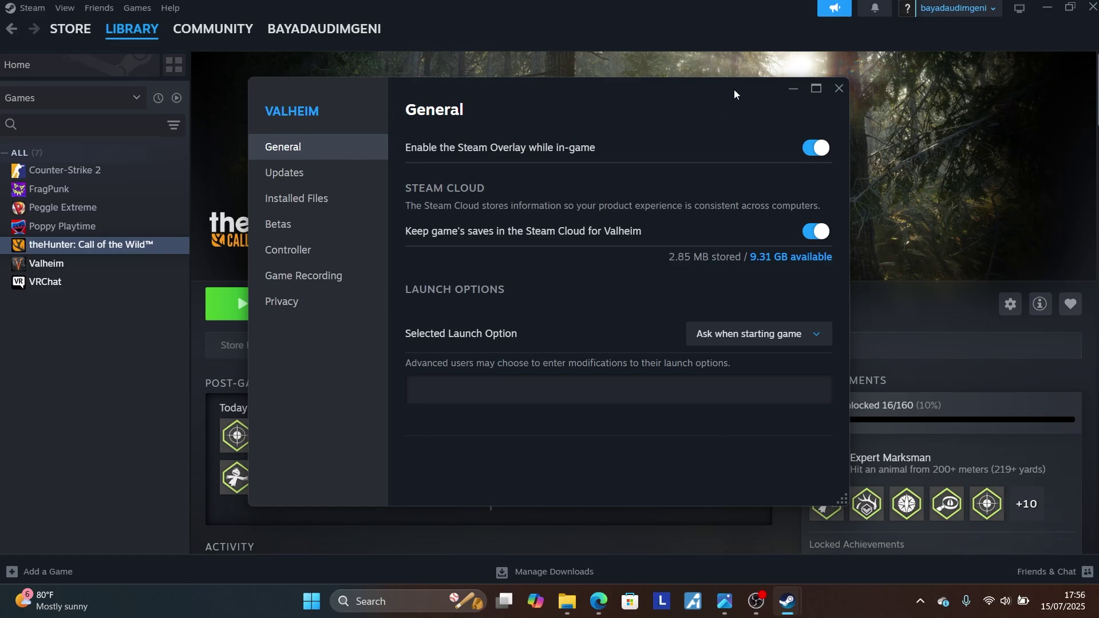
pyautogui.click(840, 88)
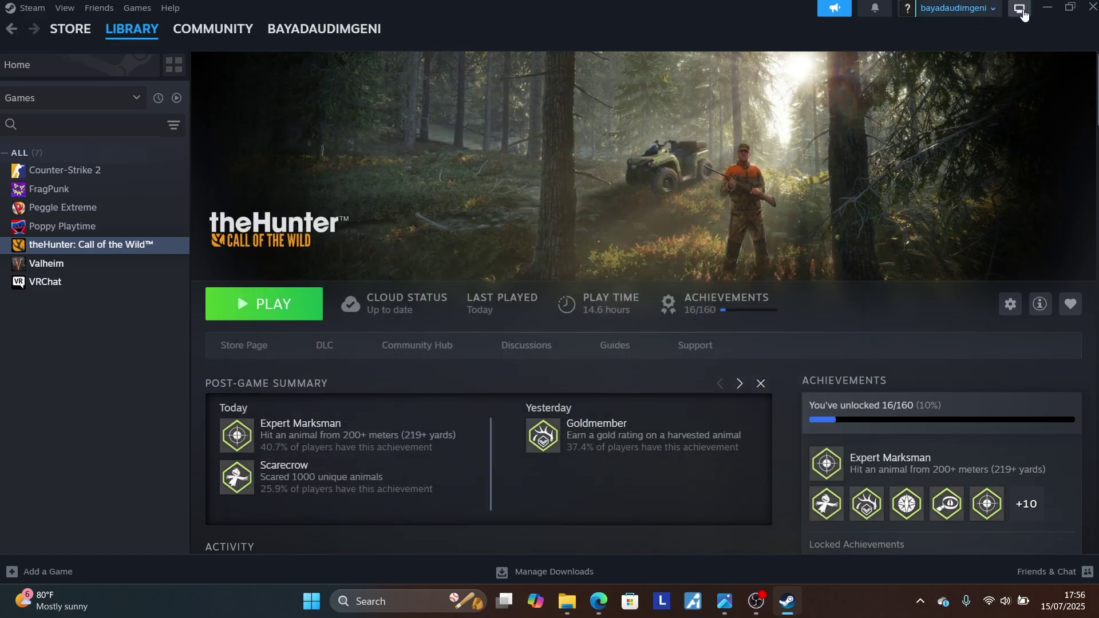
pyautogui.click(1046, 9)
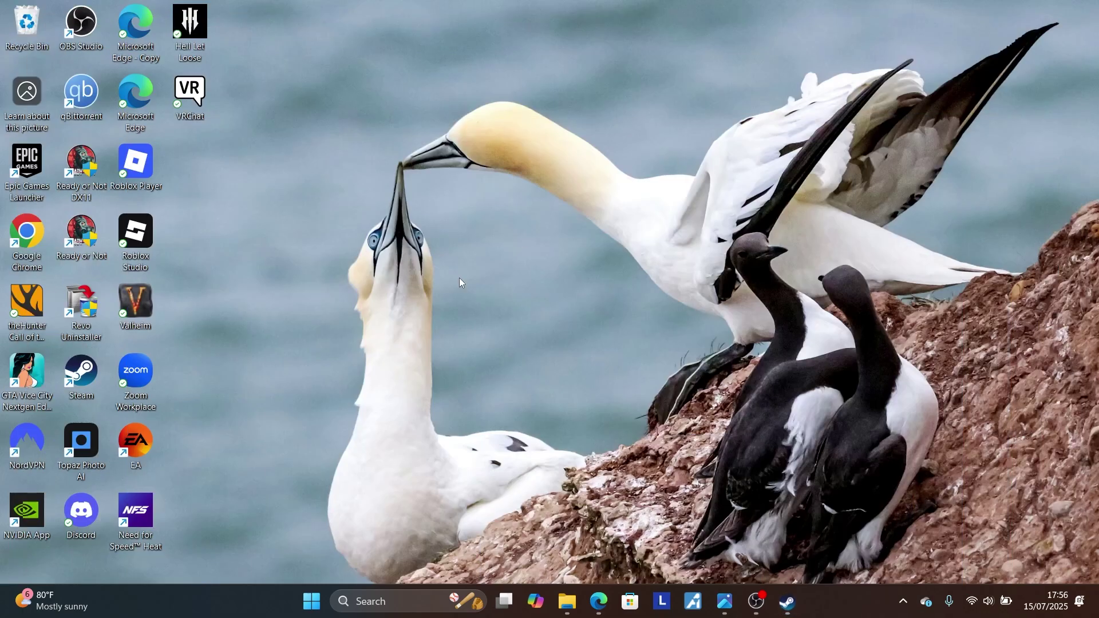
pyautogui.click(599, 601)
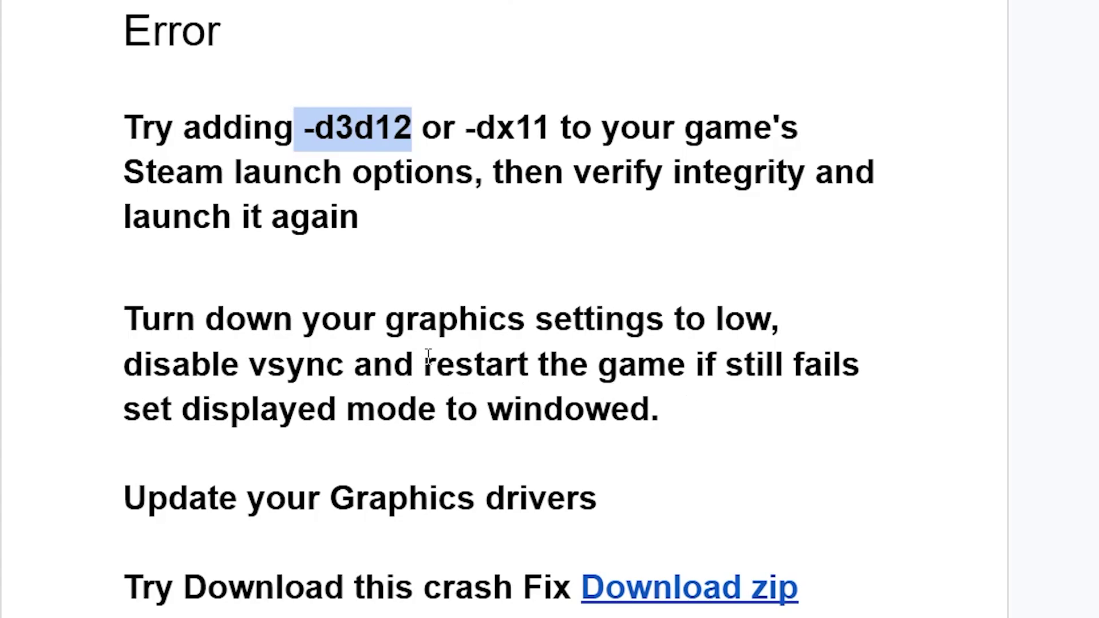
pyautogui.moveTo(699, 418); pyautogui.dragTo(176, 319)
pyautogui.scroll(1, 364, 338)
pyautogui.scroll(2, 364, 337)
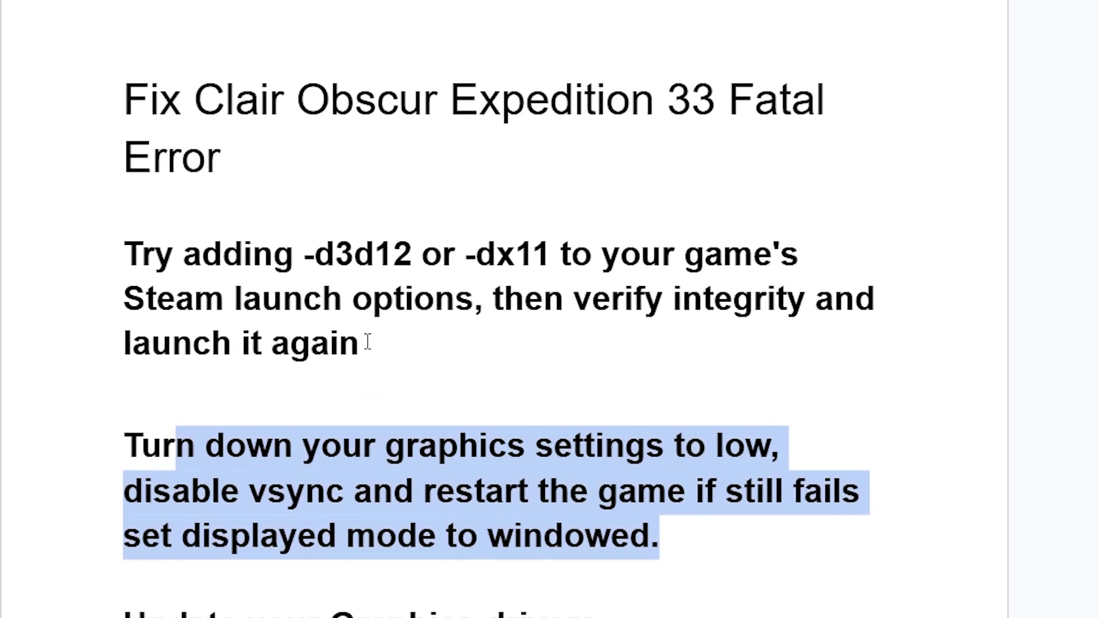
pyautogui.scroll(-4, 366, 343)
pyautogui.moveTo(80, 355); pyautogui.dragTo(687, 371)
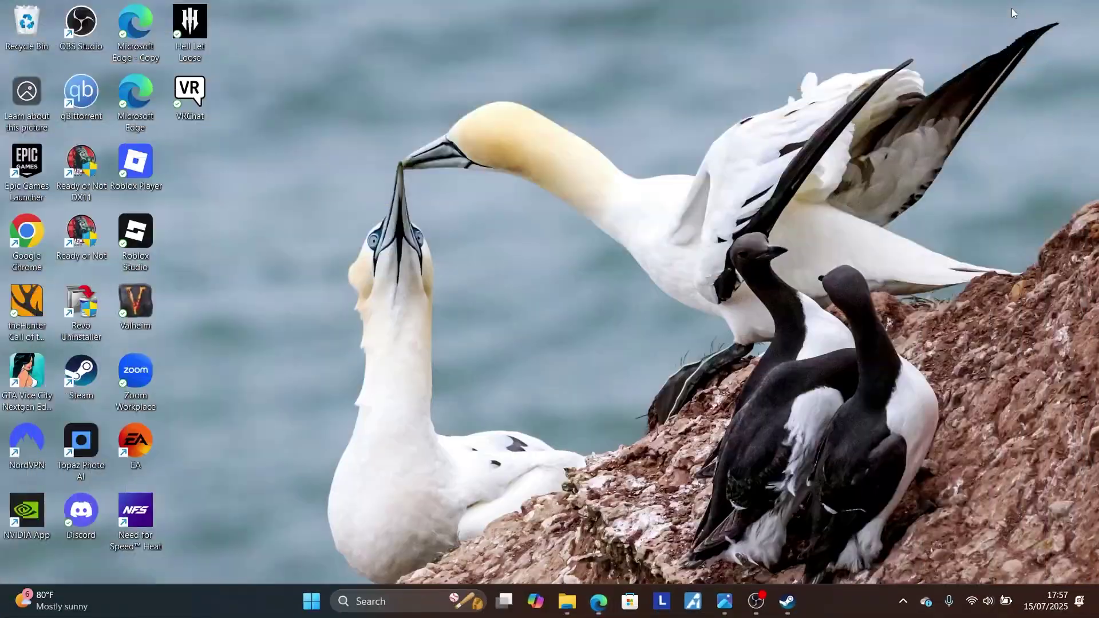
# Step: Open NVIDIA App via Windows search, confirm Game Ready Driver 576.88 is current, then minimize it
pyautogui.click(397, 602)
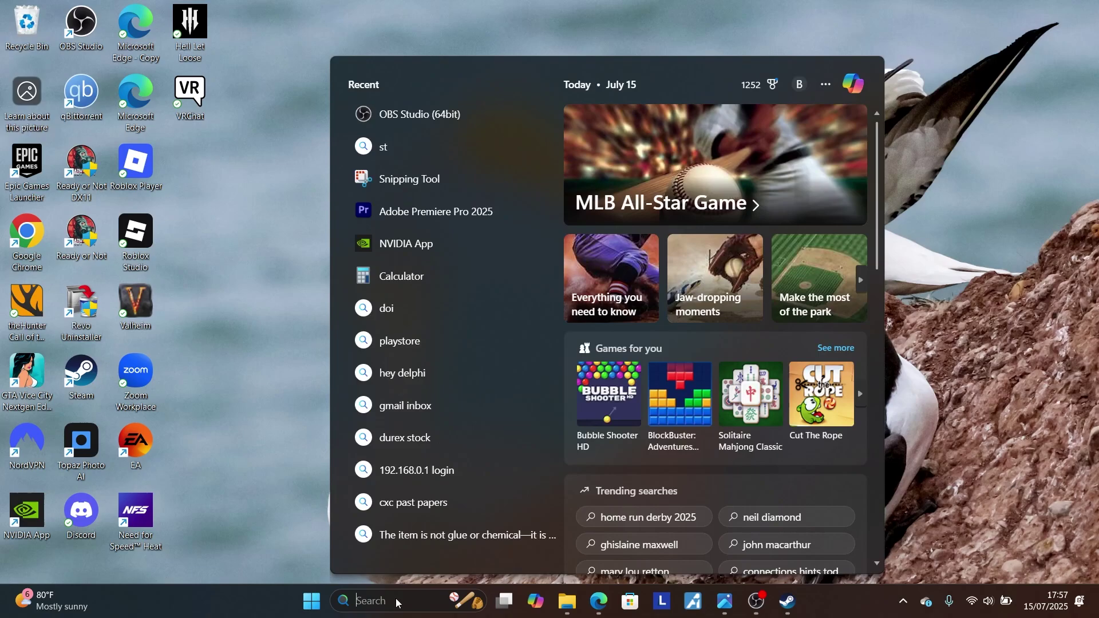
pyautogui.write('nv')
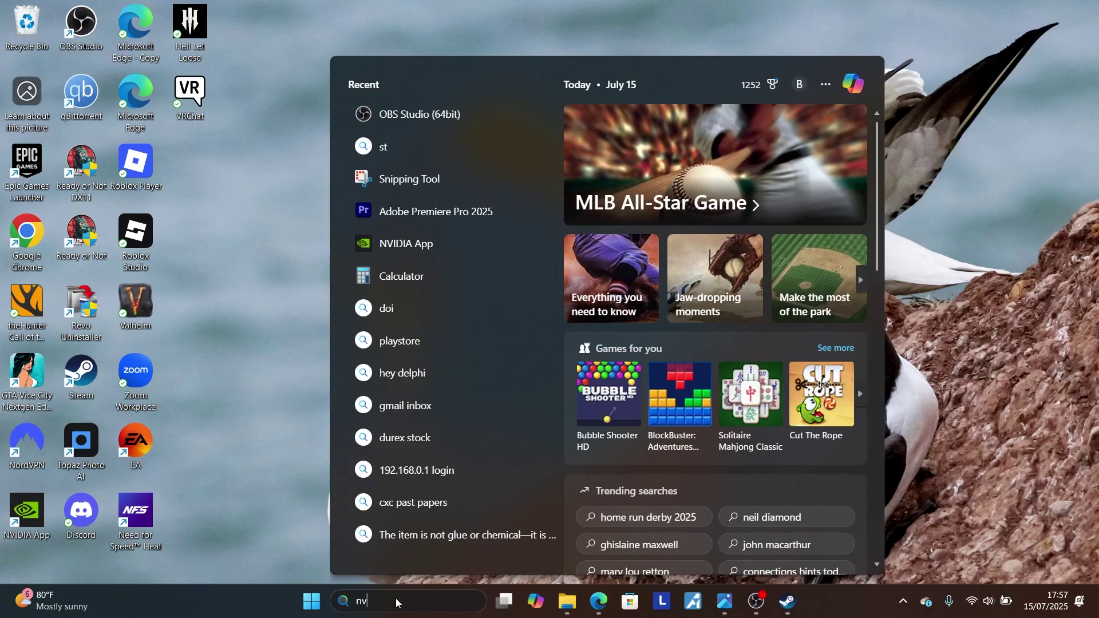
pyautogui.write('id')
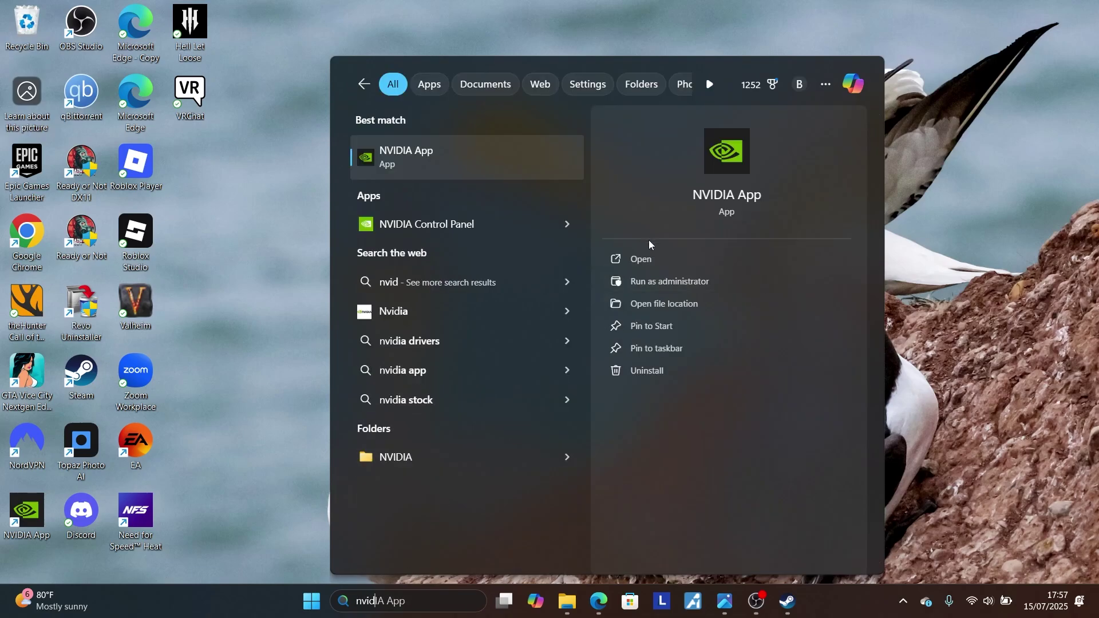
pyautogui.click(650, 255)
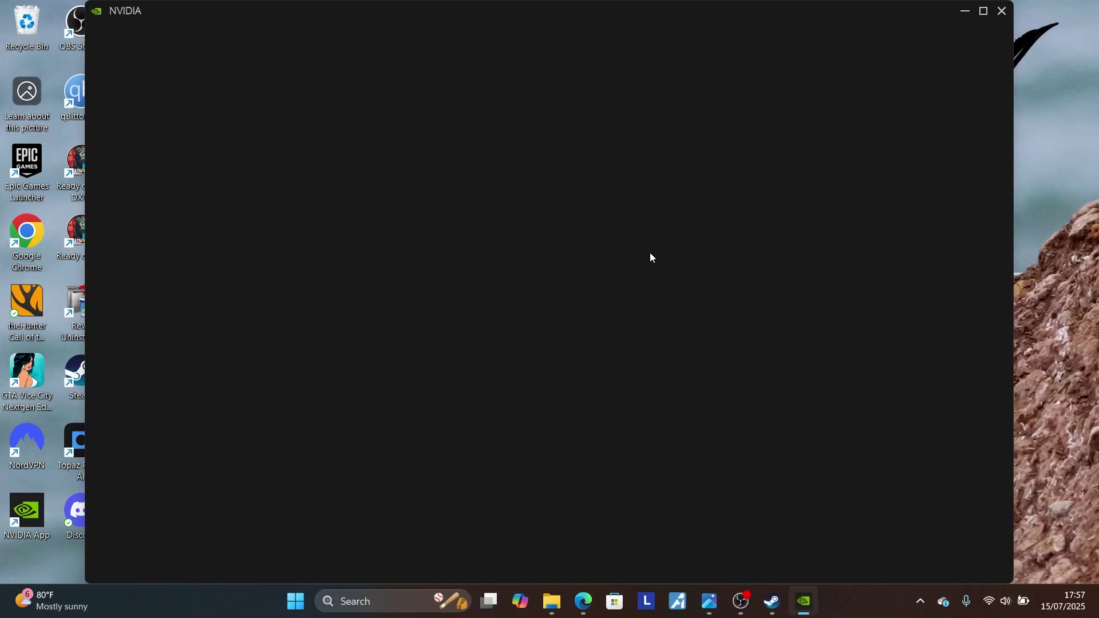
pyautogui.click(130, 99)
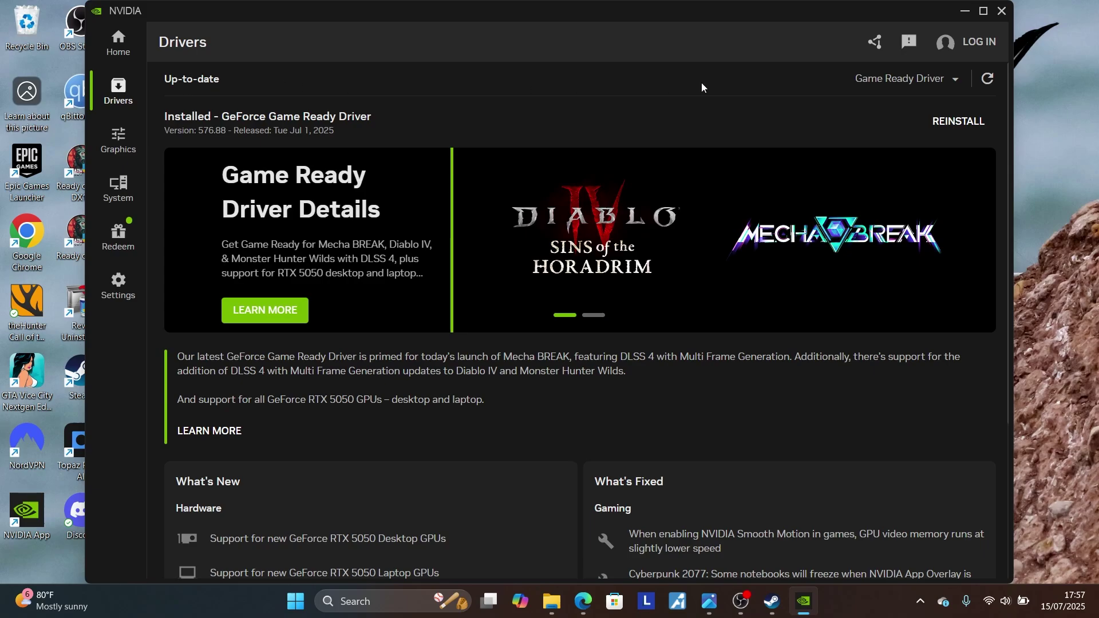
pyautogui.click(964, 11)
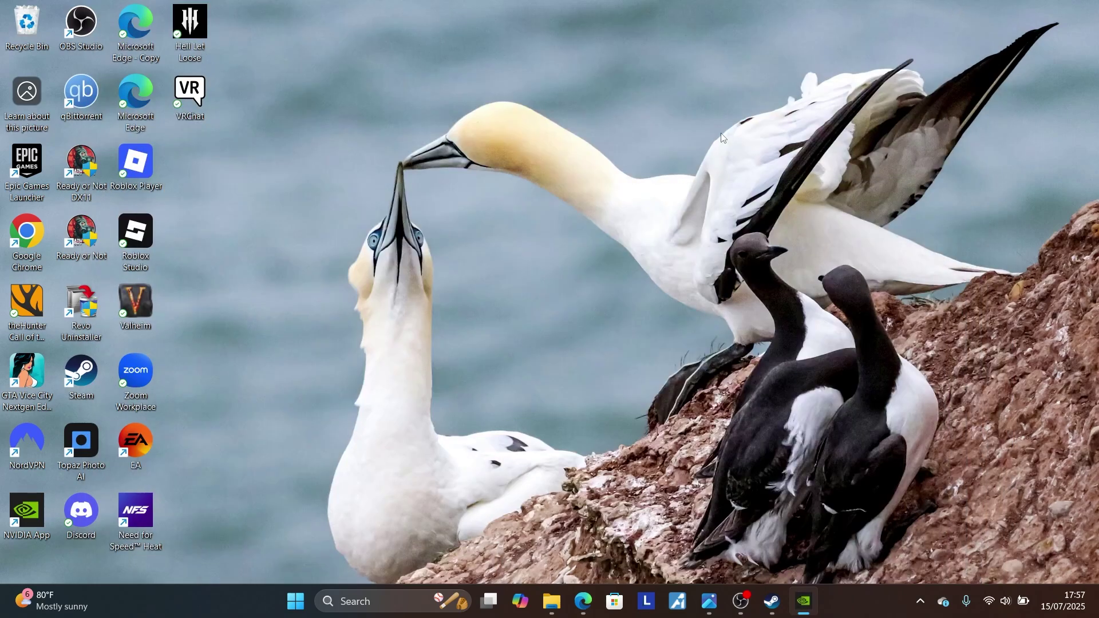
# Step: Open the guide's Download zip link to Lyall/ClairObscurFix in a new tab and view it
pyautogui.click(584, 601)
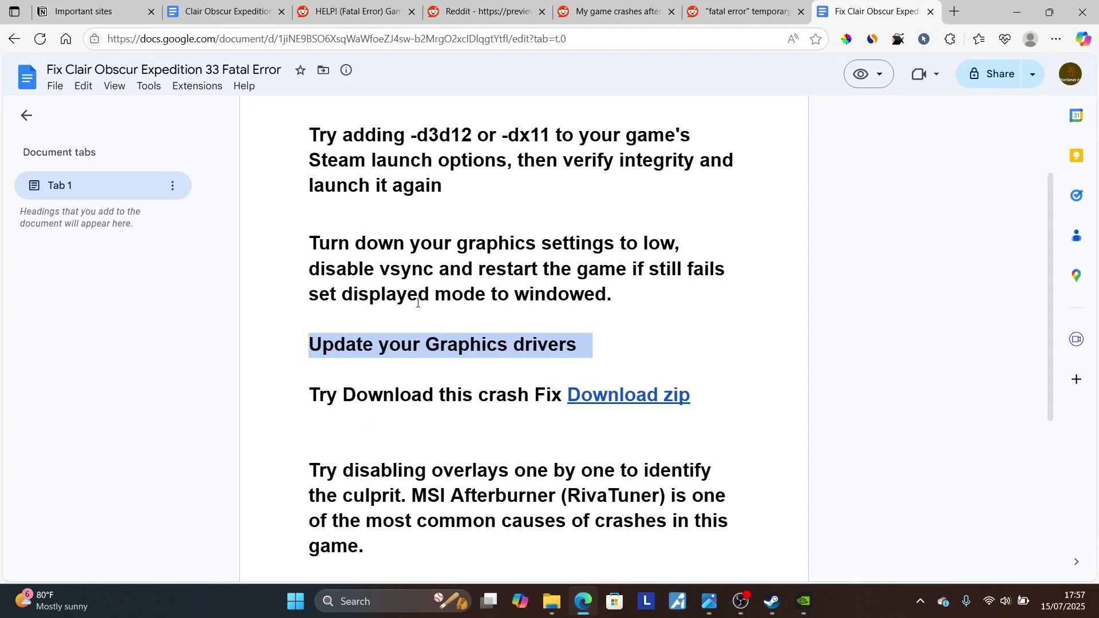
pyautogui.scroll(1, 428, 221)
pyautogui.scroll(-5, 275, 189)
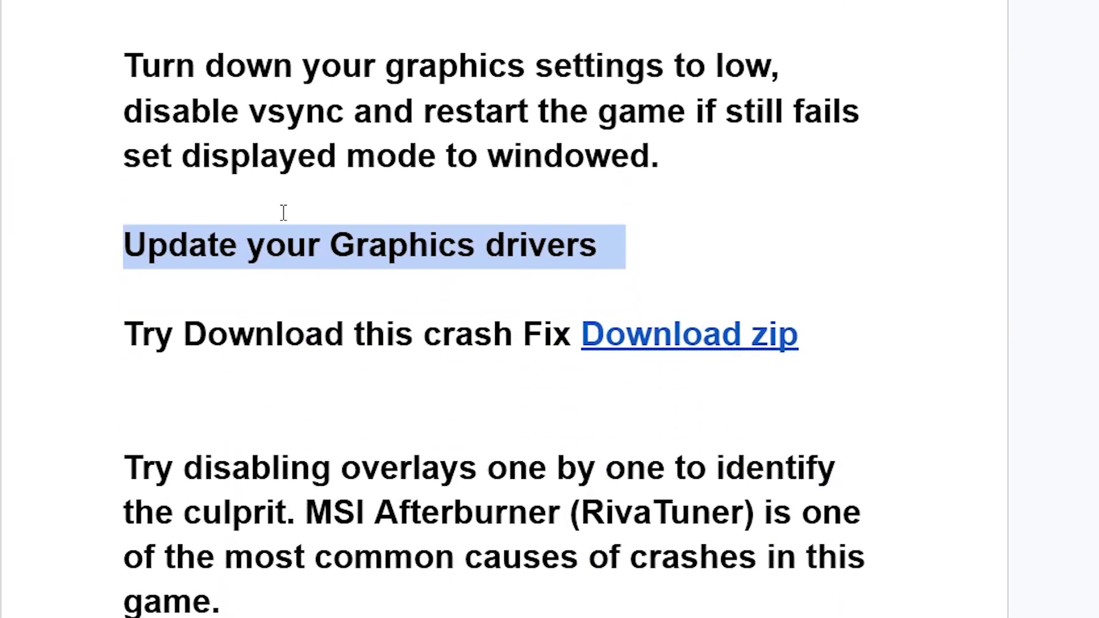
pyautogui.click(658, 334)
pyautogui.rightClick(753, 383)
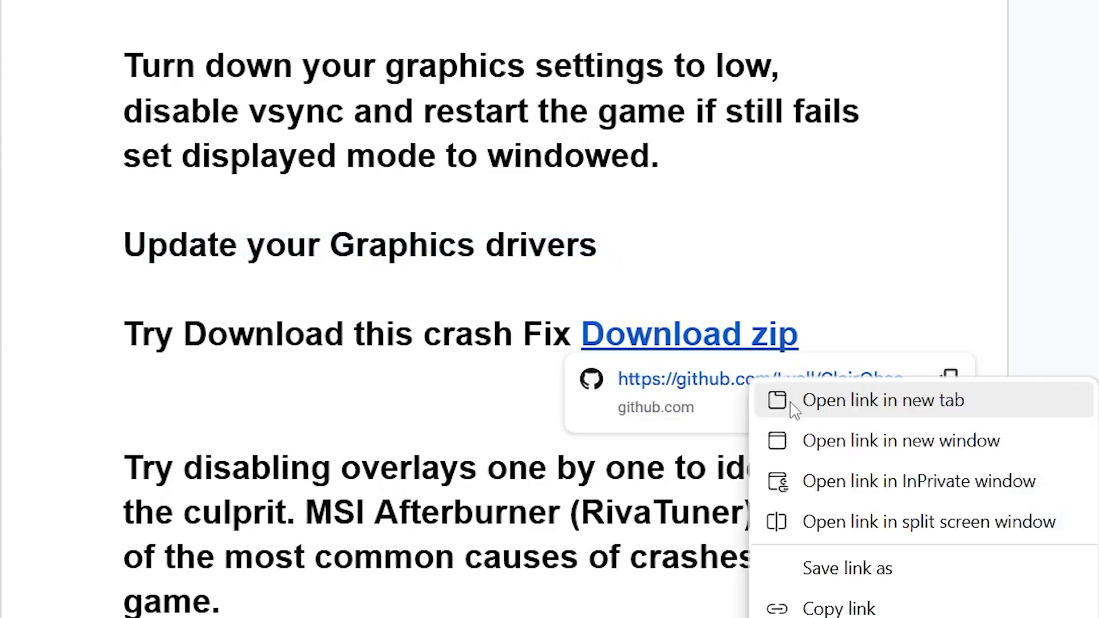
pyautogui.click(762, 396)
pyautogui.click(854, 3)
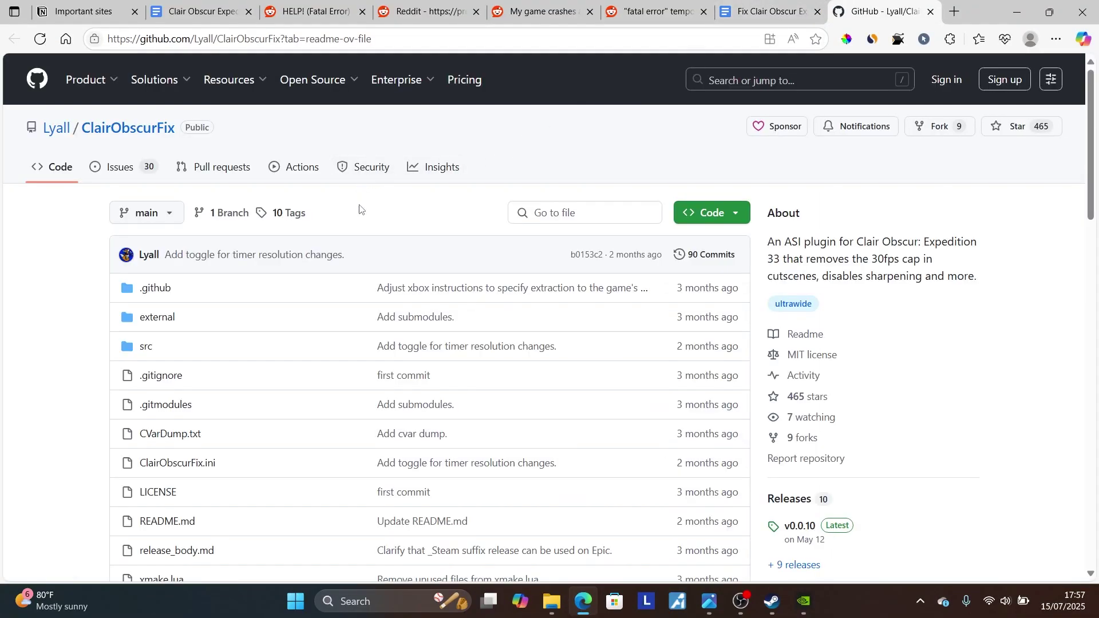
# Step: Open the README's latest release link in a new browser tab
pyautogui.scroll(-15, 375, 252)
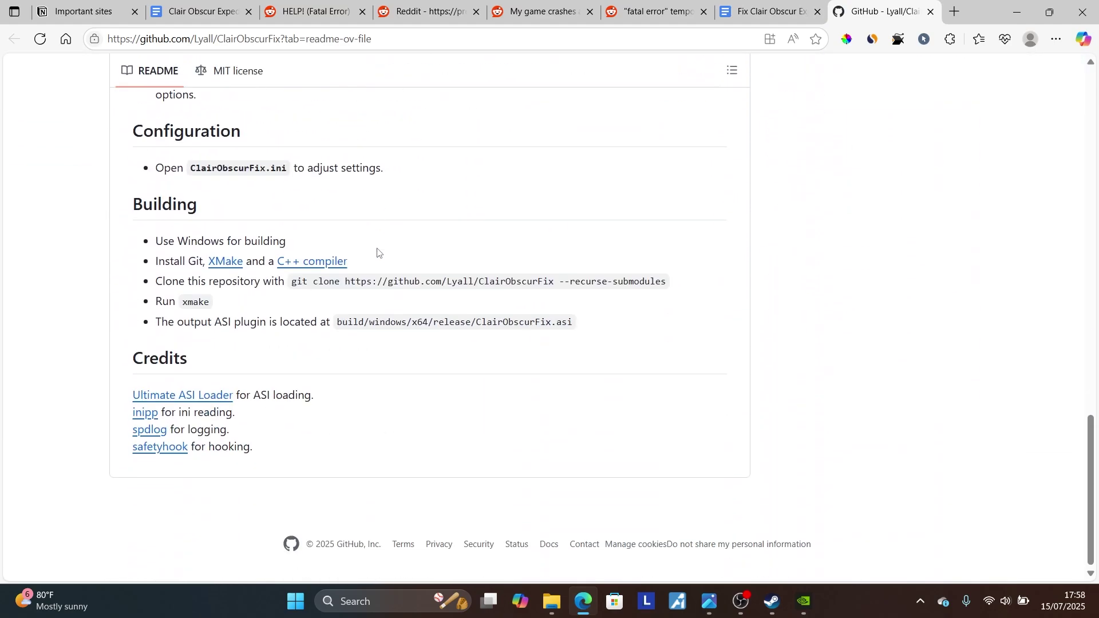
pyautogui.scroll(7, 378, 252)
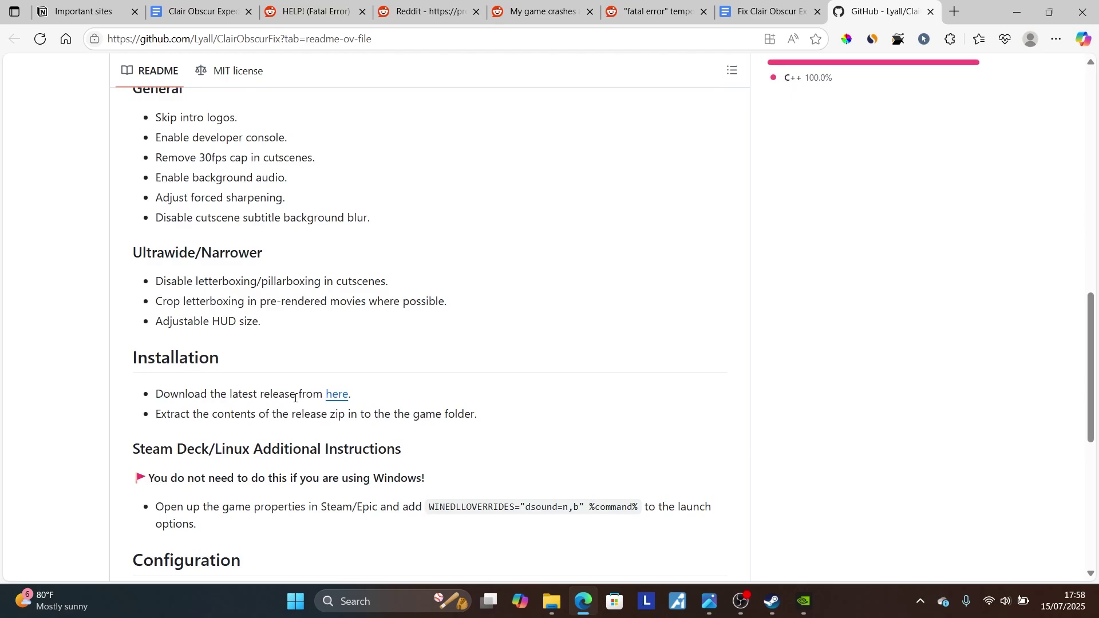
pyautogui.rightClick(336, 395)
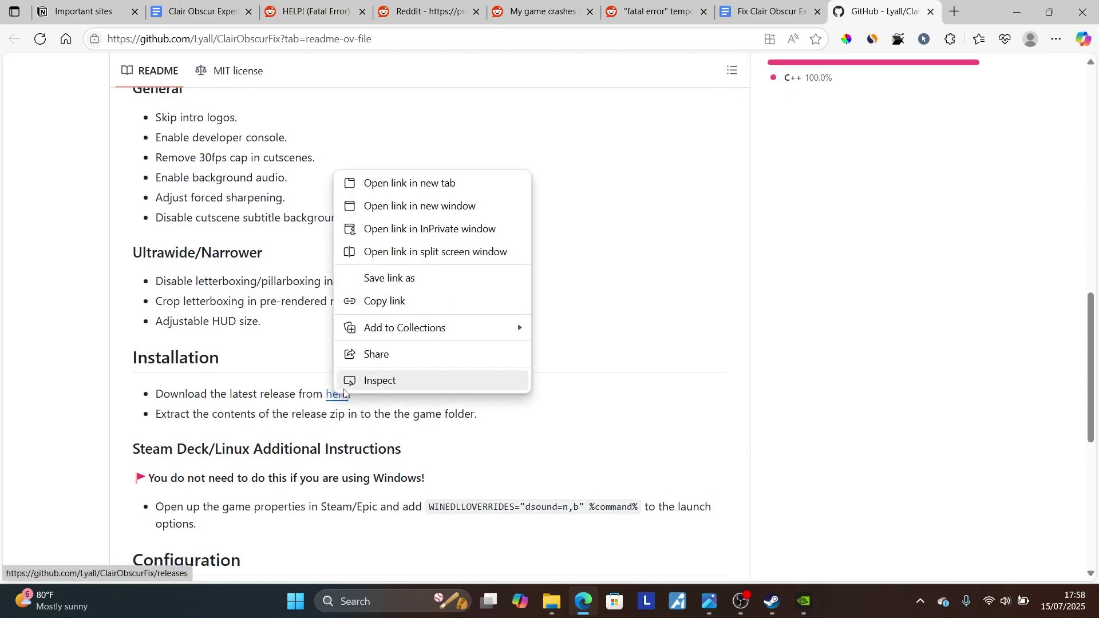
pyautogui.click(401, 189)
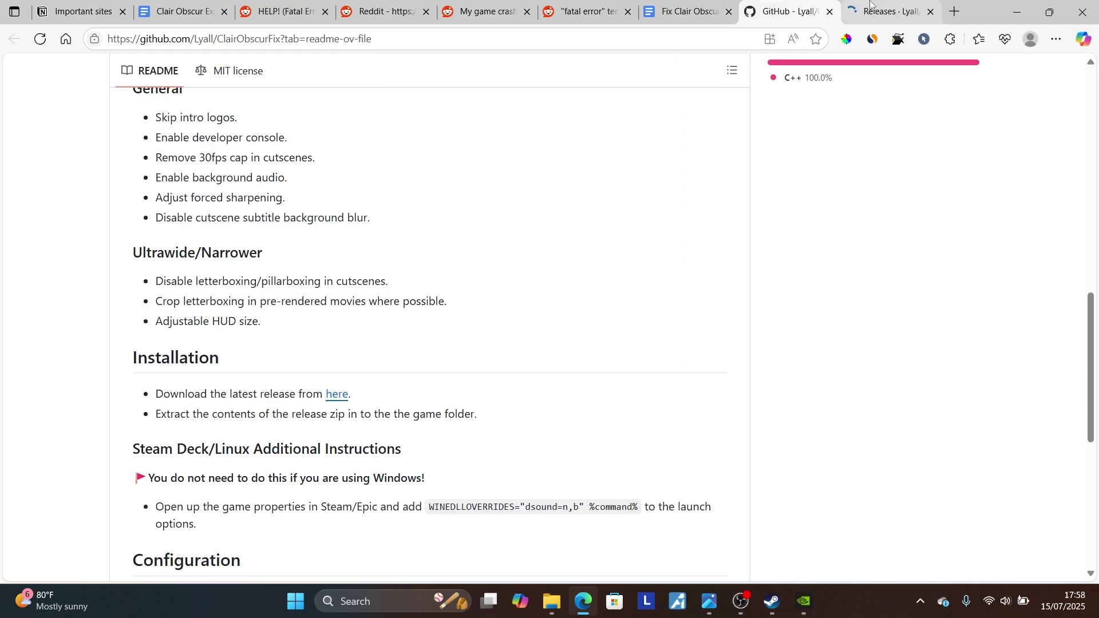
# Step: Review the v0.0.10 assets, including ClairObscurFix_v0.0.10_Steam.zip, then return to the README tab
pyautogui.hotkey('ctrl', 'Tab')
pyautogui.scroll(-10, 550, 379)
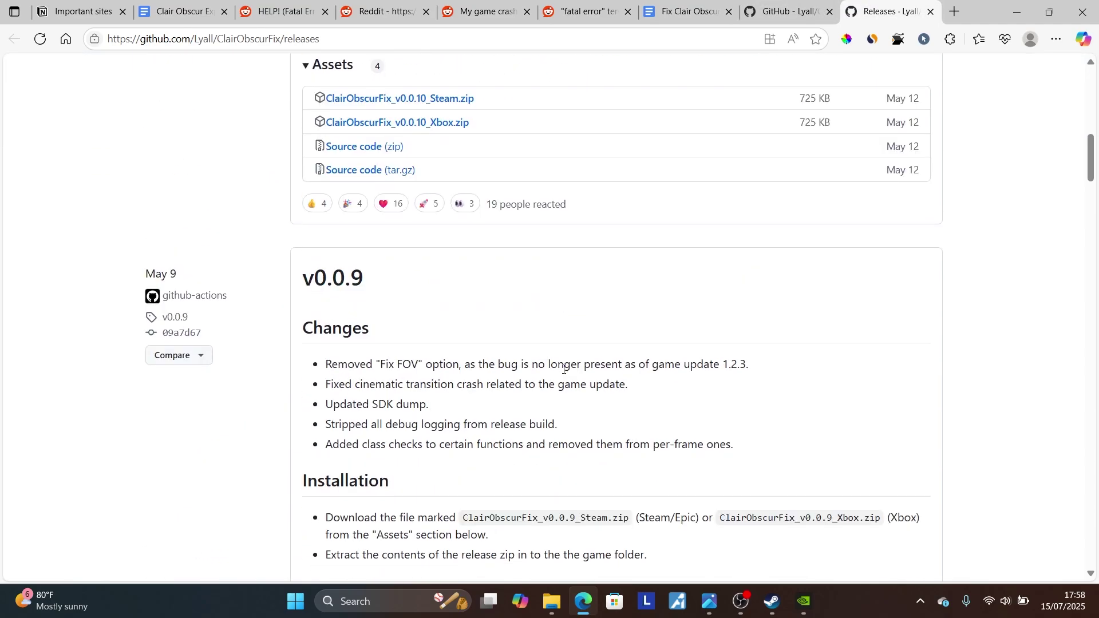
pyautogui.scroll(2, 564, 369)
pyautogui.scroll(1, 563, 369)
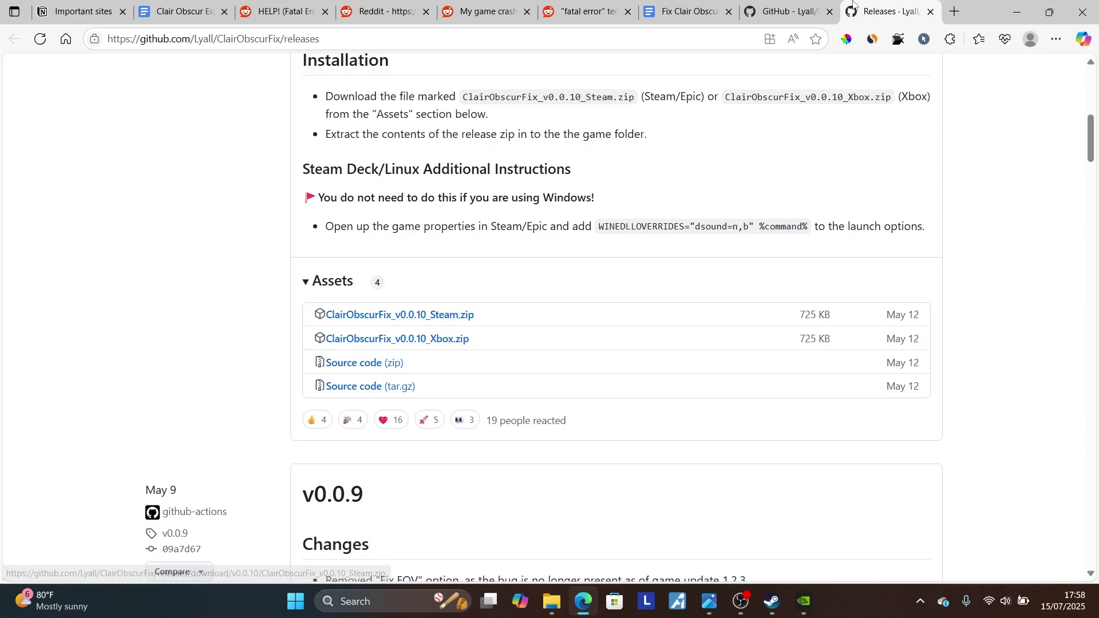
pyautogui.click(766, 12)
pyautogui.click(723, 4)
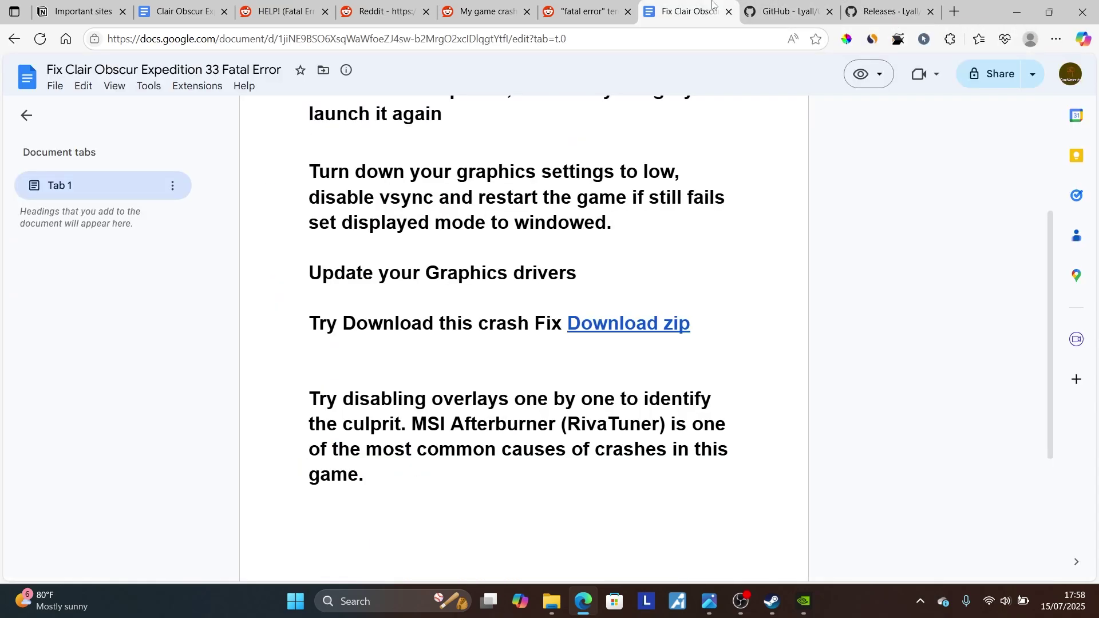
pyautogui.click(773, 6)
pyautogui.scroll(2, 524, 150)
pyautogui.scroll(-3, 525, 153)
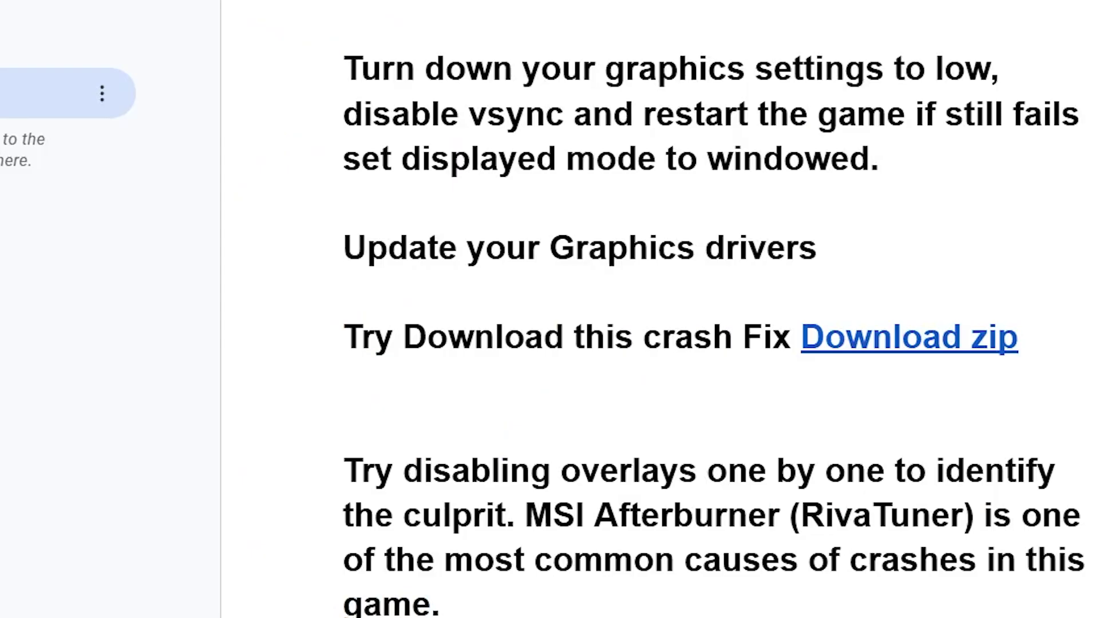
pyautogui.scroll(5, 658, 59)
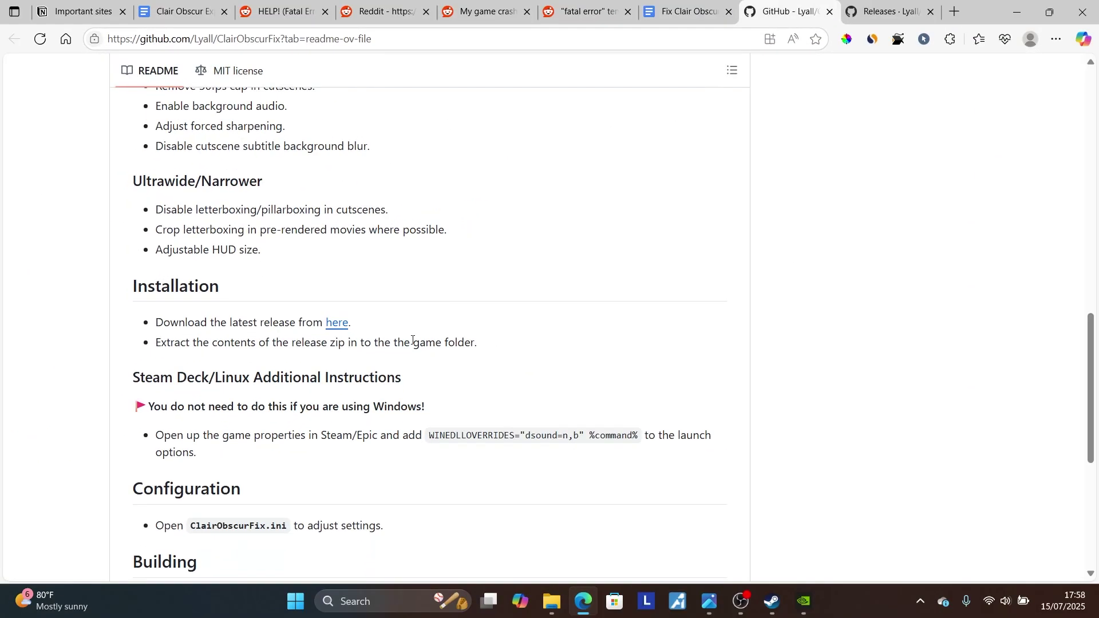
# Step: Switch back to the Fix Clair Obscur Expedition 33 Fatal Error doc and scroll to its top
pyautogui.click(705, 3)
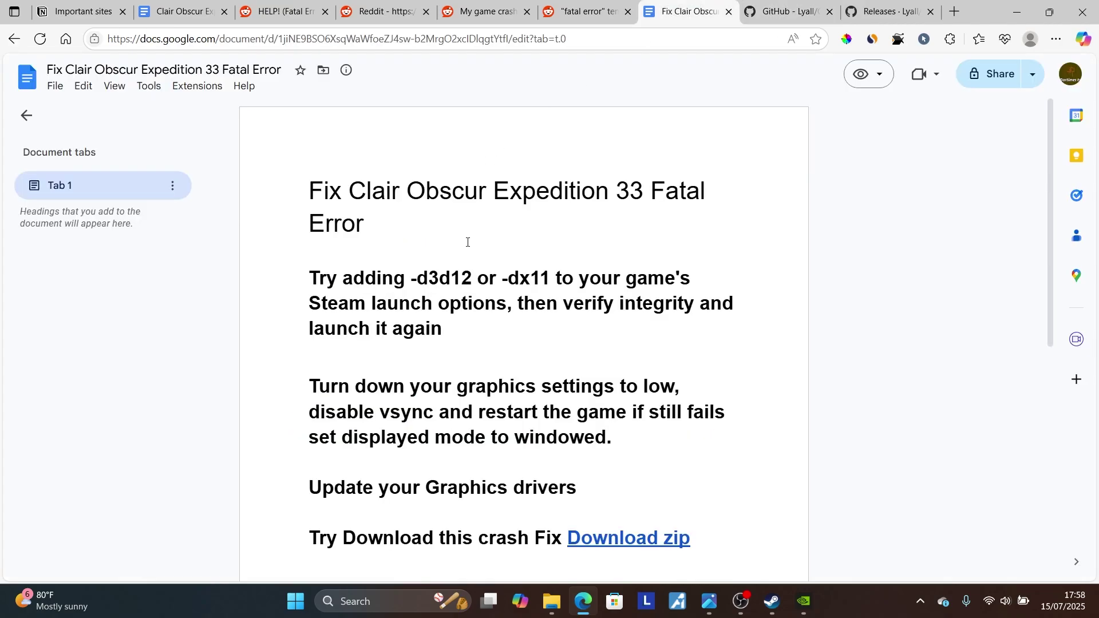
pyautogui.scroll(-3, 475, 283)
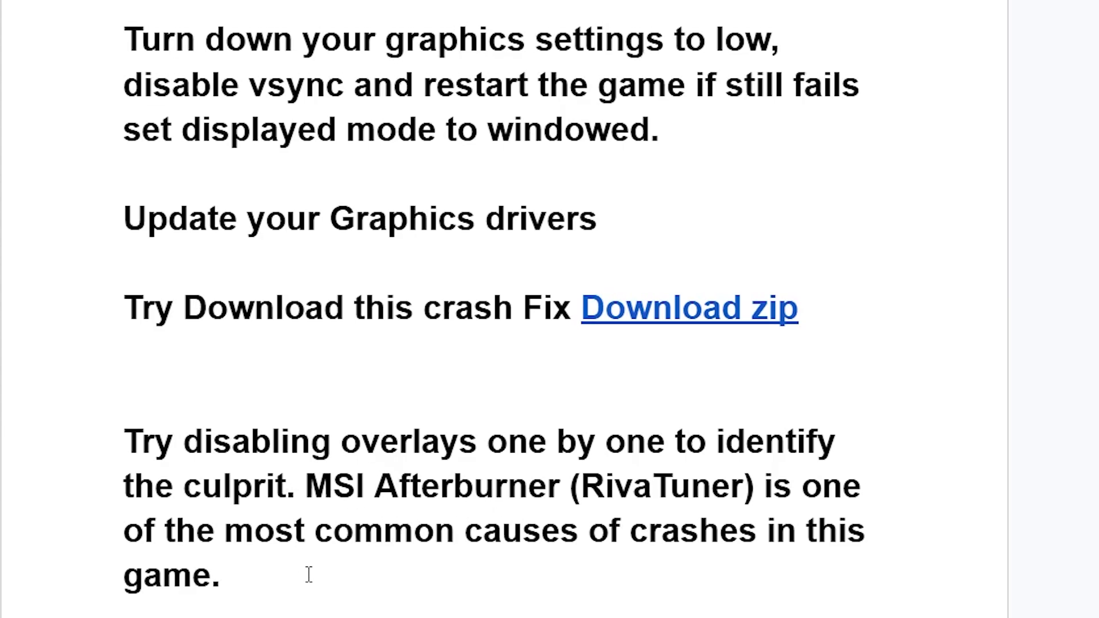
pyautogui.scroll(5, 308, 574)
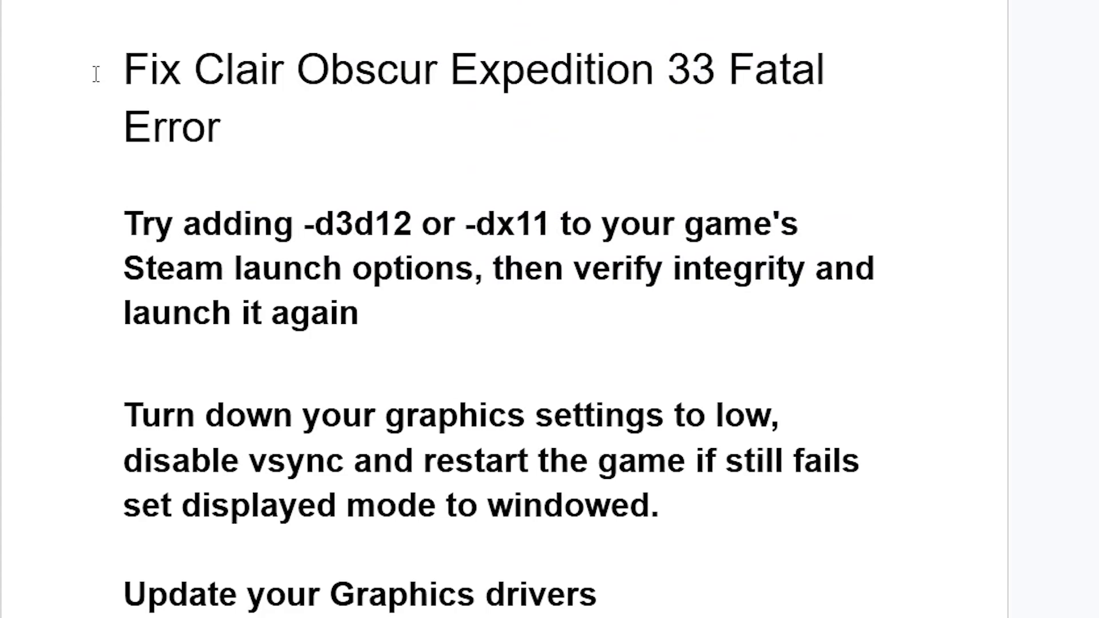